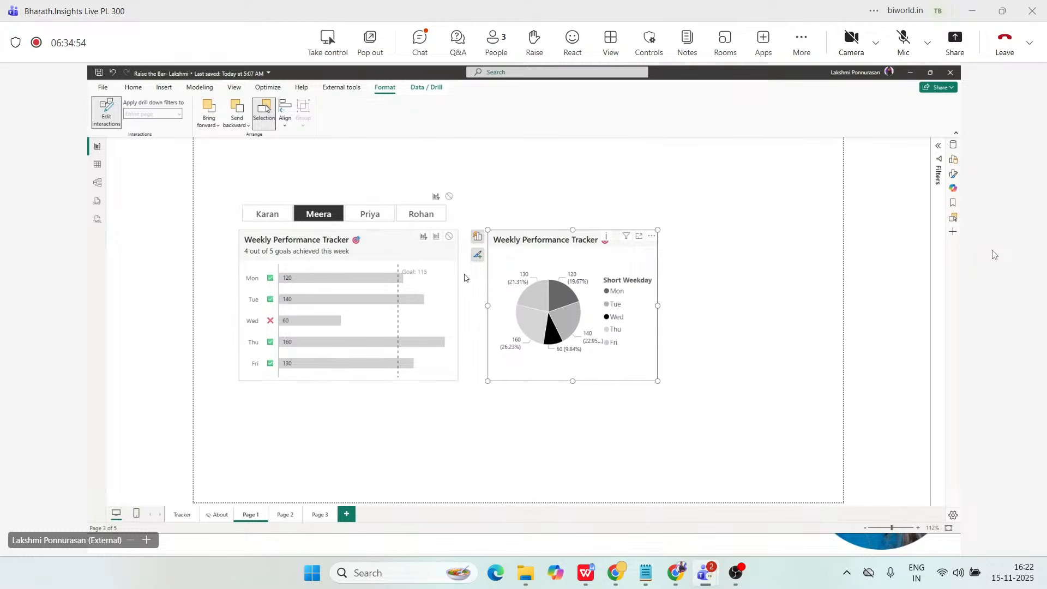
# Test how the pie chart filters the weekly bar chart by selecting the Tue and Wed slices.
pyautogui.click(464, 278)
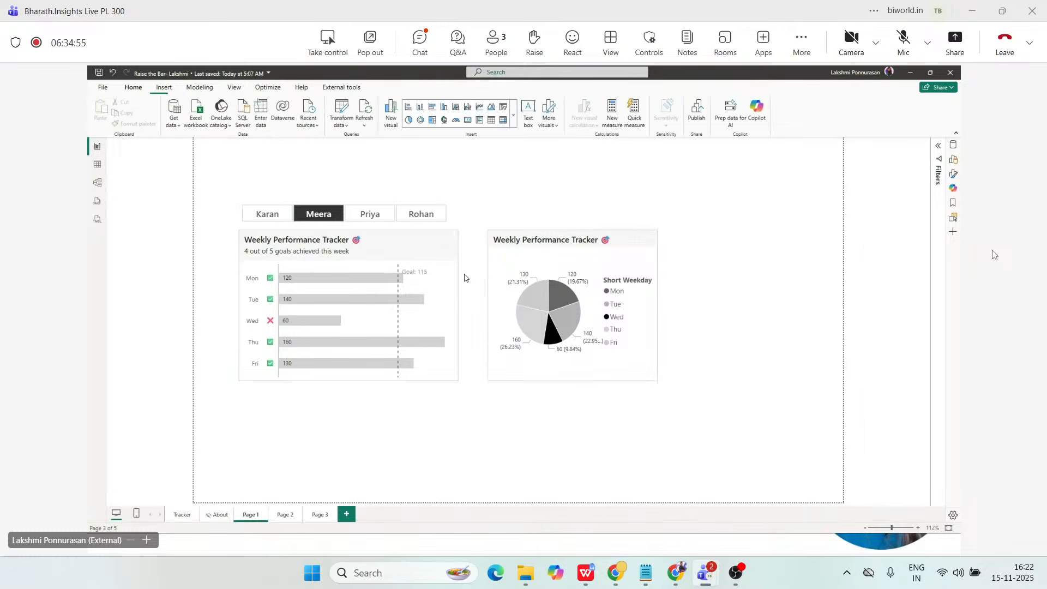
pyautogui.click(560, 326)
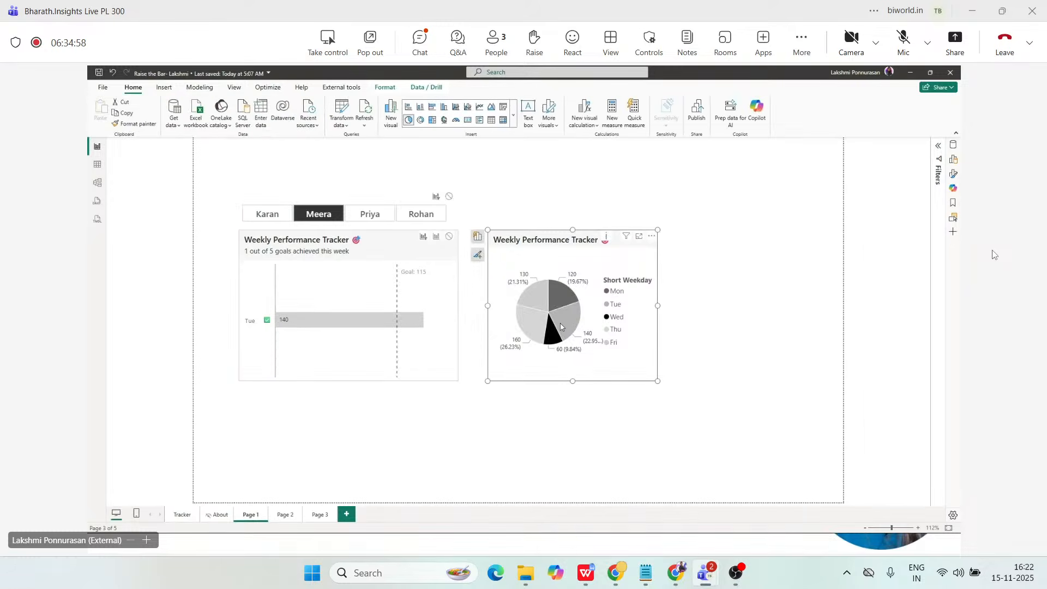
pyautogui.click(548, 338)
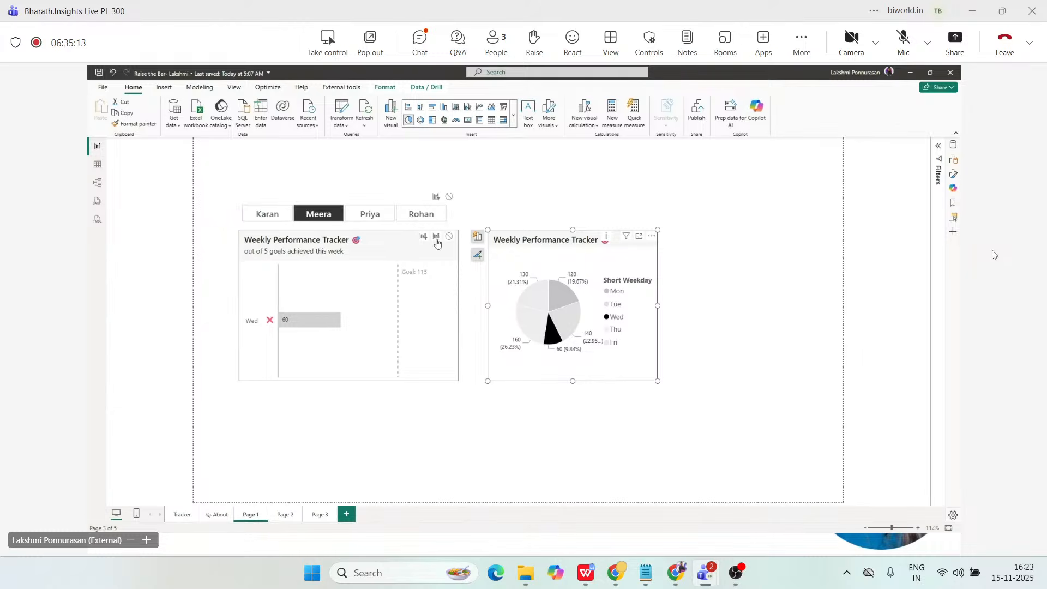
# Set the pie chart's interaction with the weekly bar chart to Highlight and test it with the Wed slice.
pyautogui.click(436, 239)
pyautogui.click(552, 332)
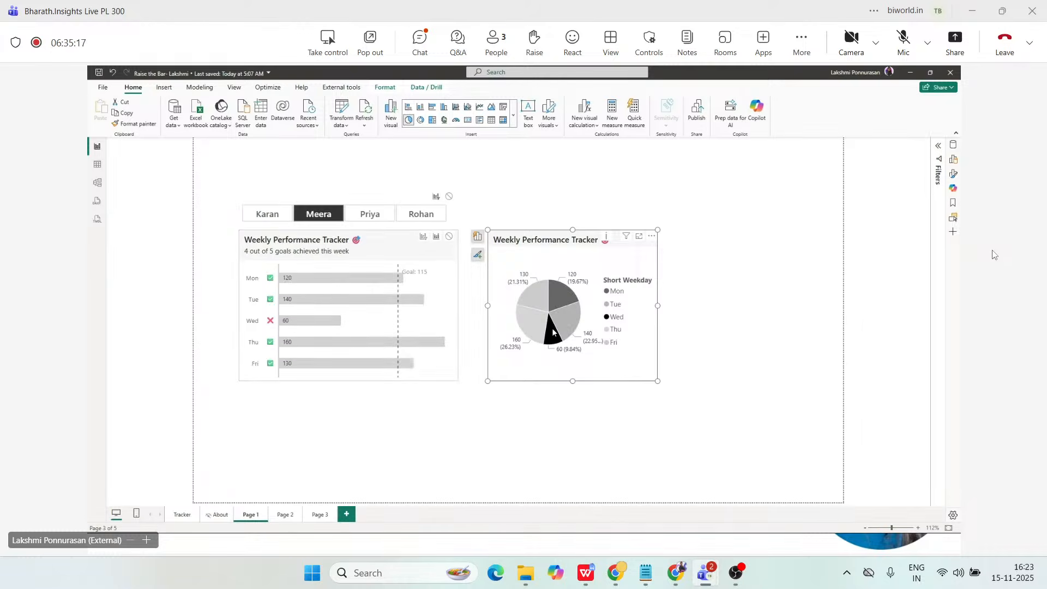
pyautogui.click(553, 332)
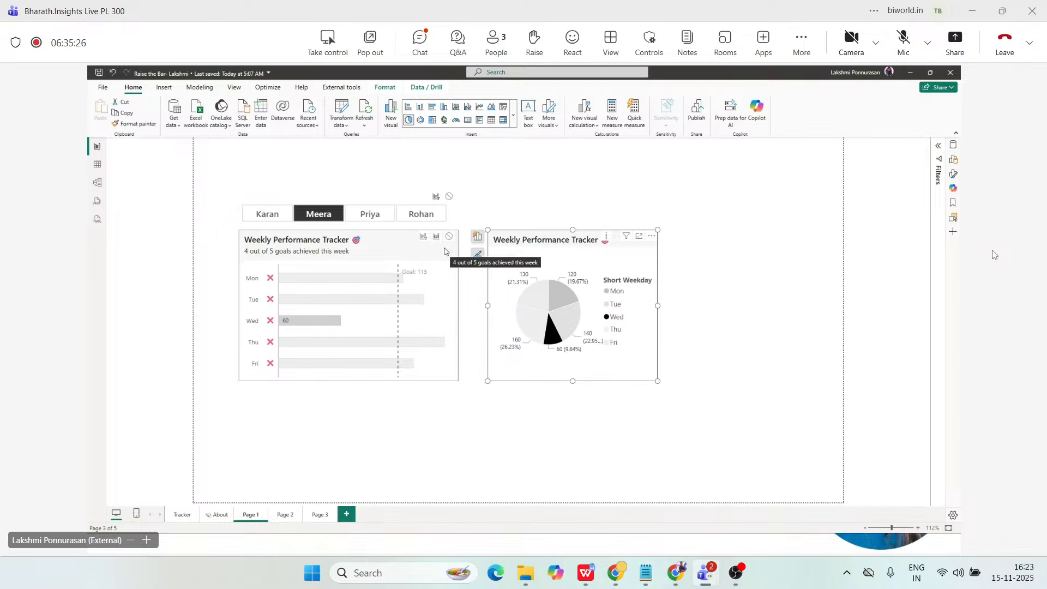
# Set the pie chart's interaction with the weekly bar chart to None and test it on several weekday slices.
pyautogui.click(449, 236)
pyautogui.click(531, 325)
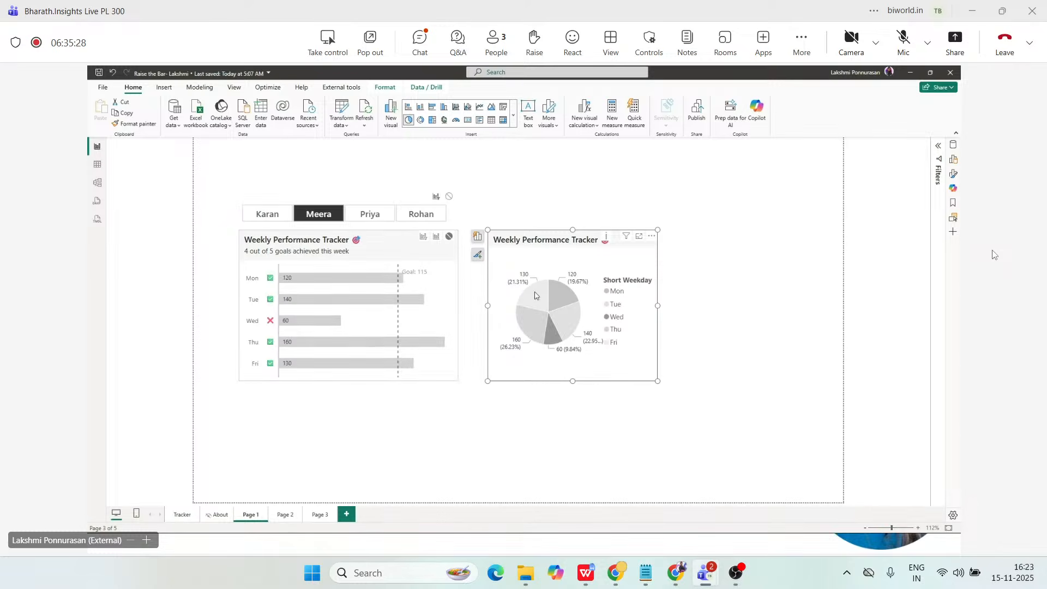
pyautogui.click(535, 292)
pyautogui.click(553, 293)
pyautogui.click(566, 321)
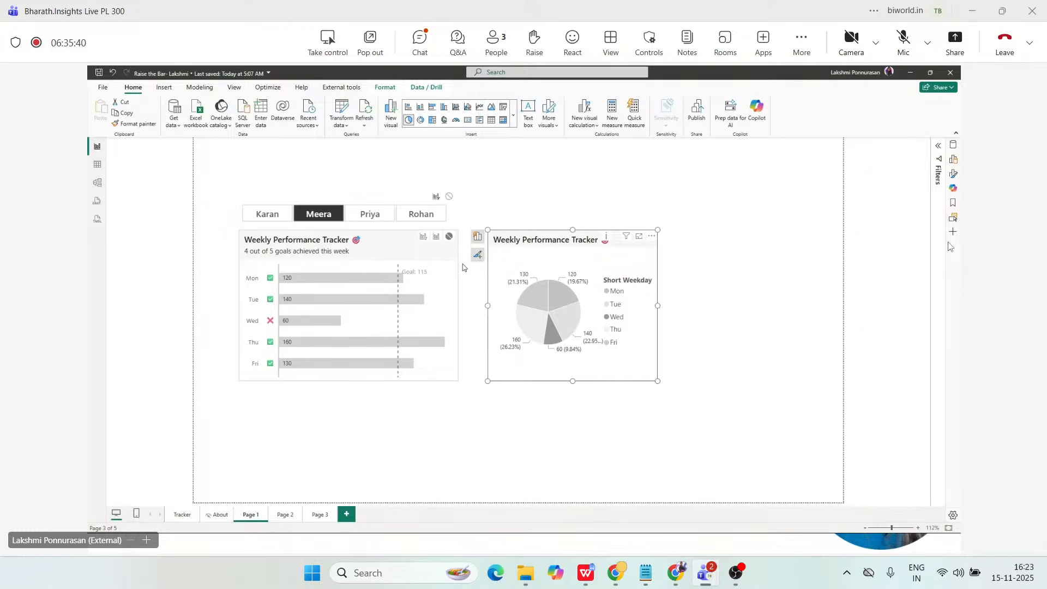
# Review the report's optimization presets and bring up the Edit interactions option for the weekly bar chart.
pyautogui.click(380, 93)
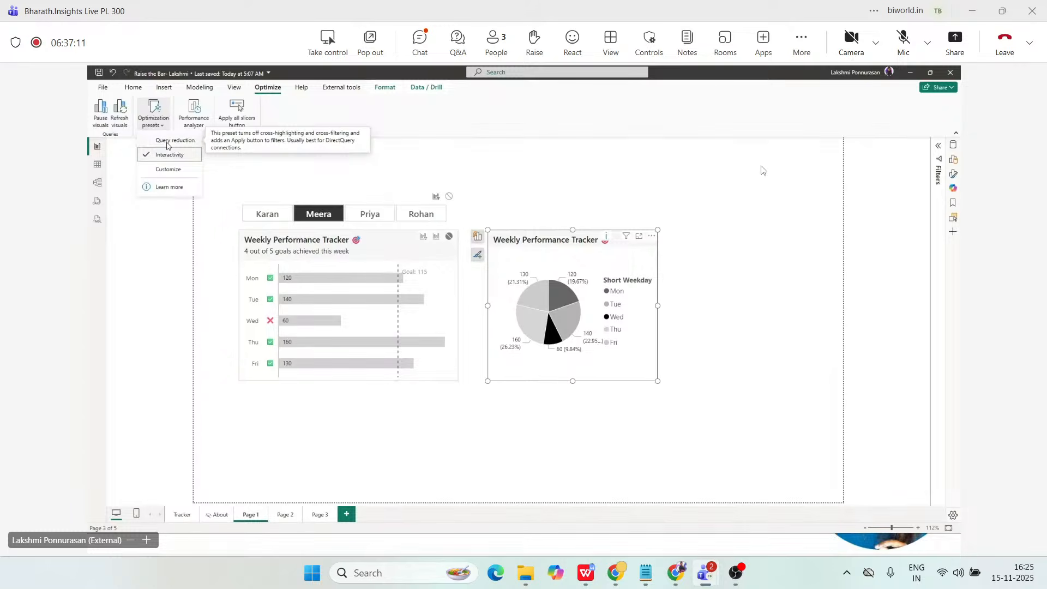
pyautogui.click(207, 214)
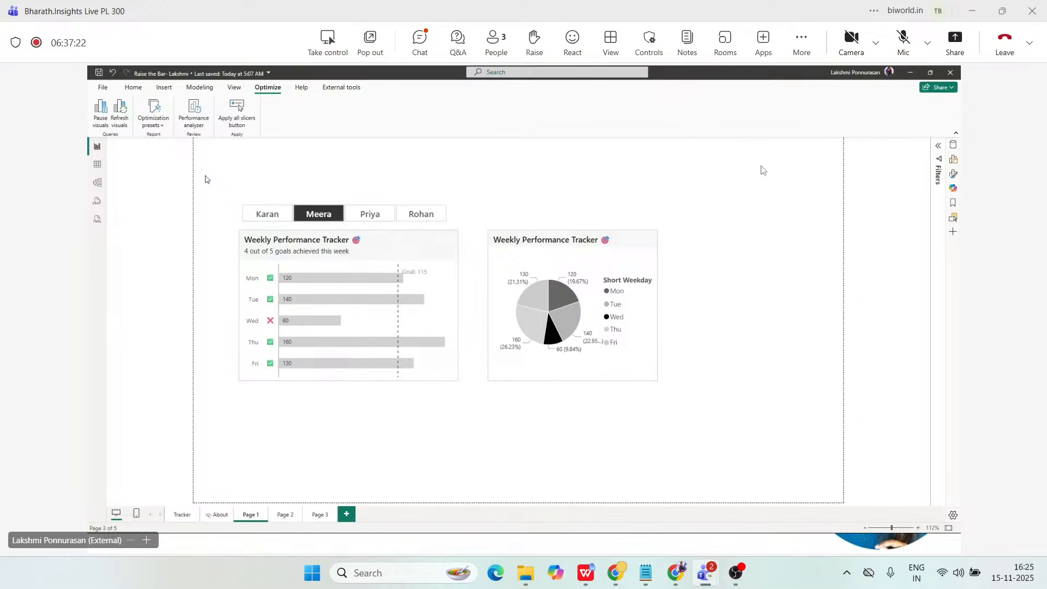
pyautogui.click(422, 261)
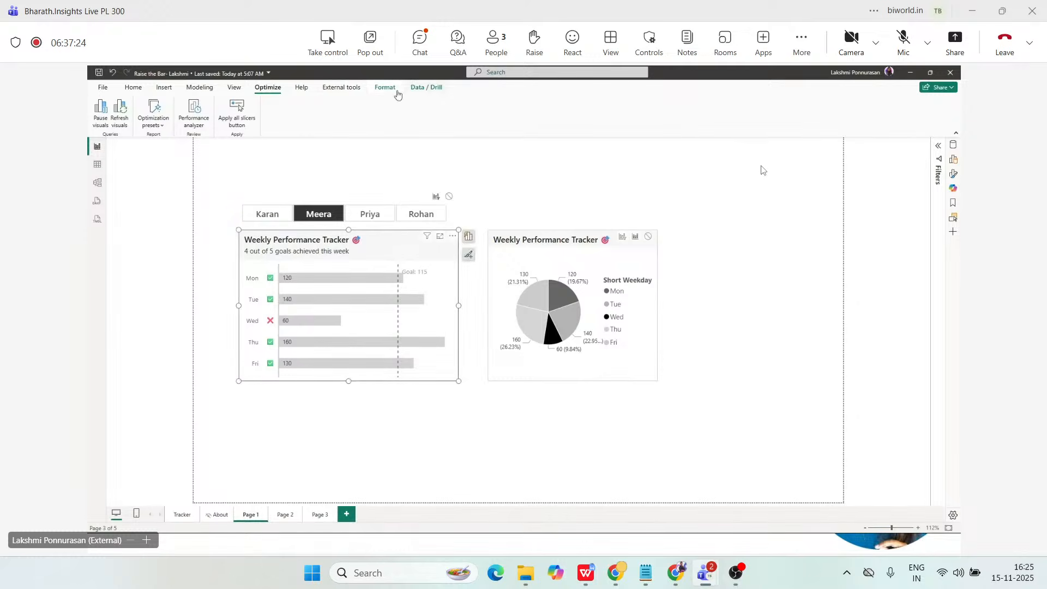
pyautogui.click(385, 87)
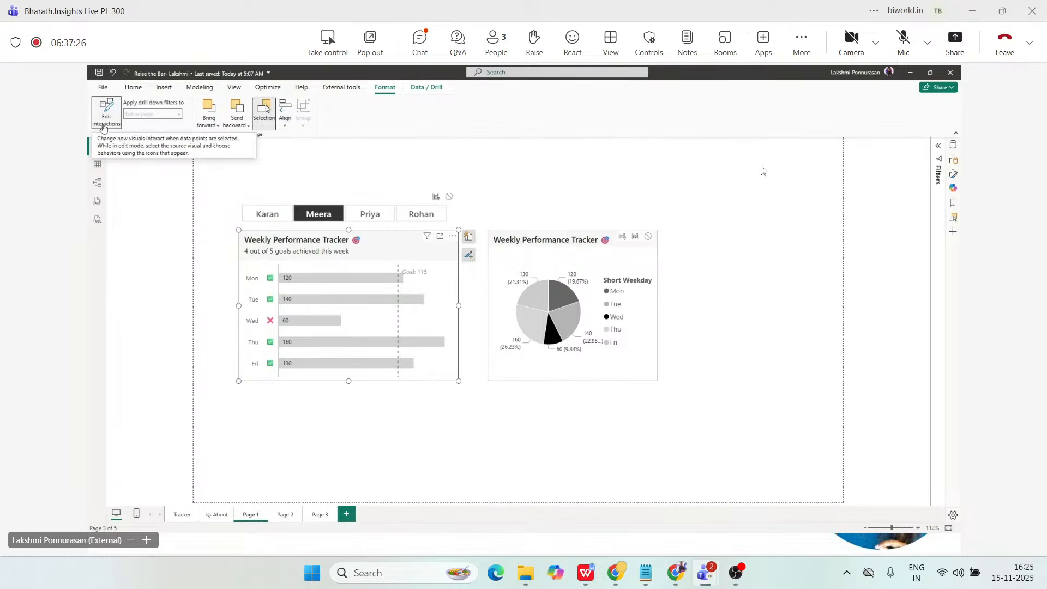
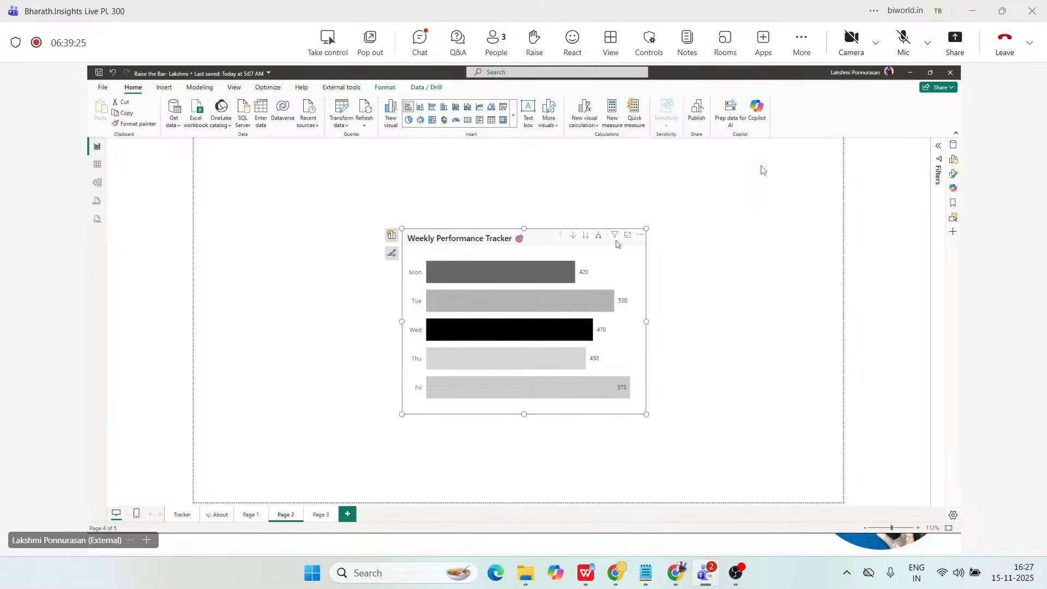
# Review the fields assigned to the Y-axis and X-axis of the Weekly Performance Tracker chart on Page 2.
pyautogui.click(953, 160)
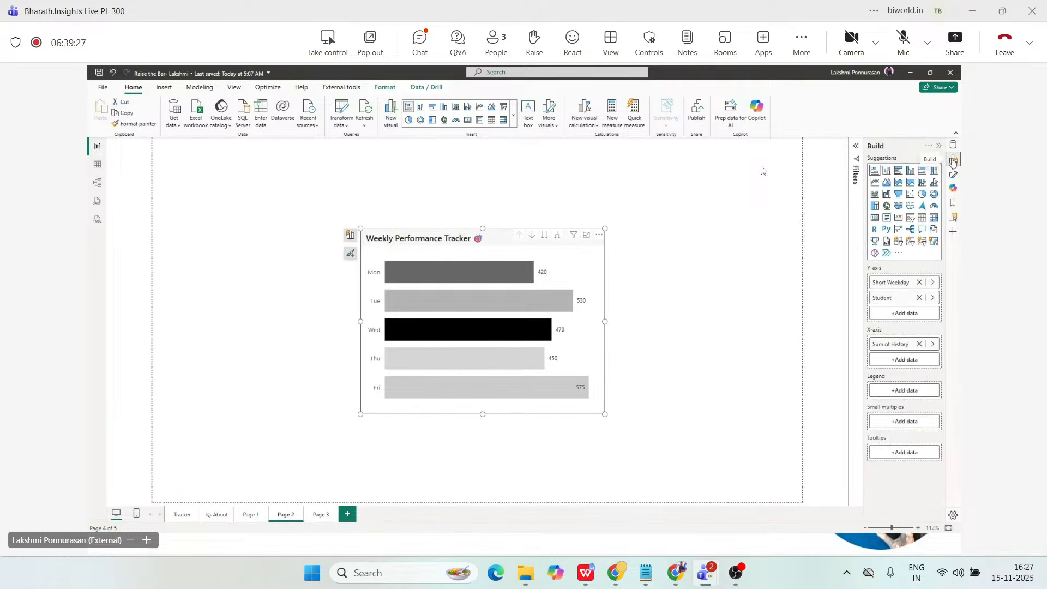
pyautogui.click(953, 159)
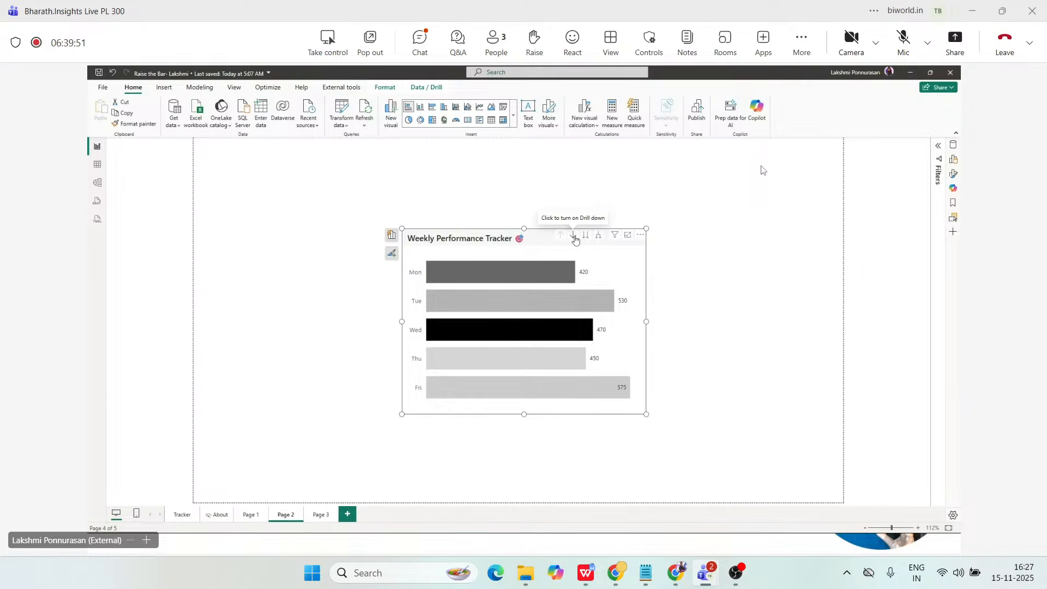
pyautogui.click(392, 240)
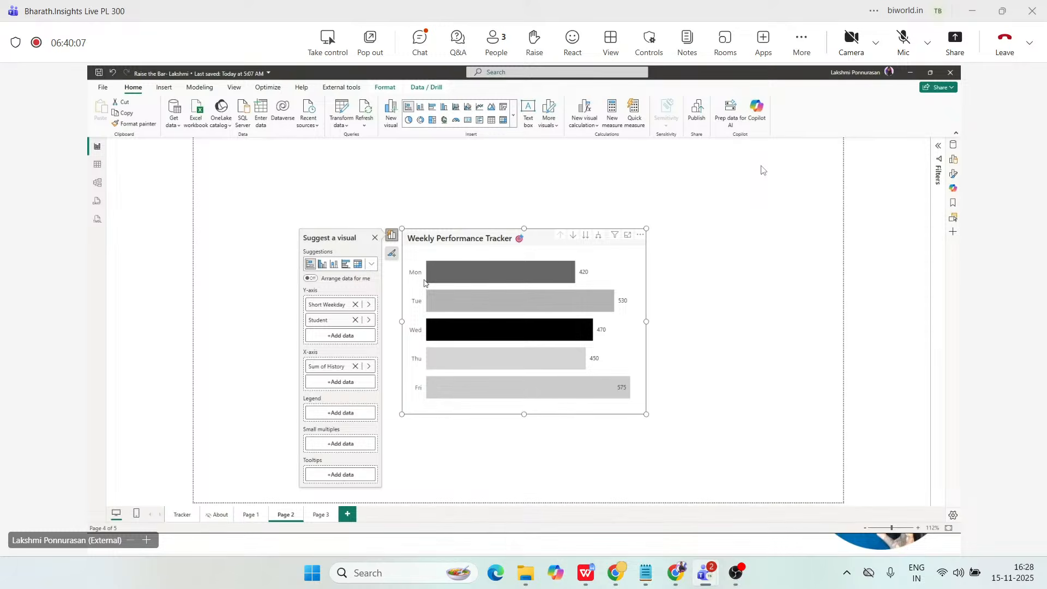
# Test drill-down mode and the next-level student view on the weekly chart, and drill back up to weekdays.
pyautogui.click(573, 236)
pyautogui.click(573, 236)
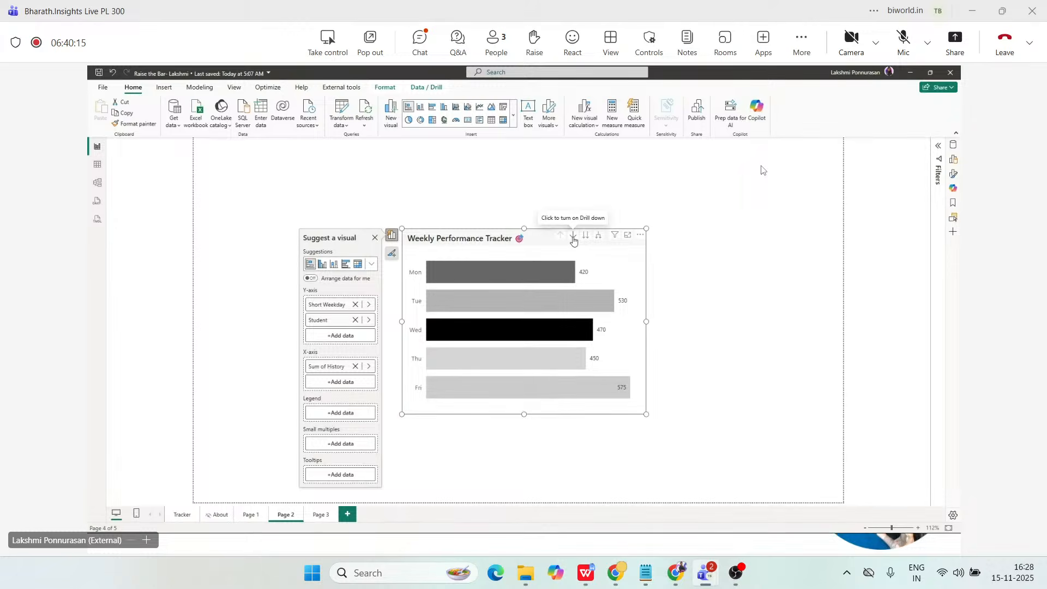
pyautogui.click(573, 236)
pyautogui.rightClick(551, 266)
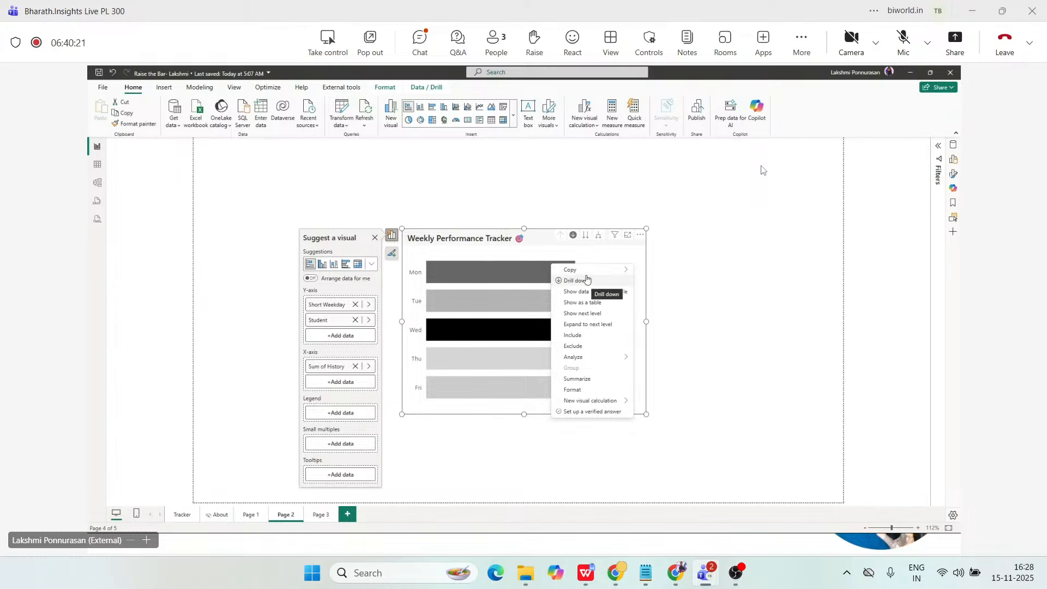
pyautogui.click(573, 235)
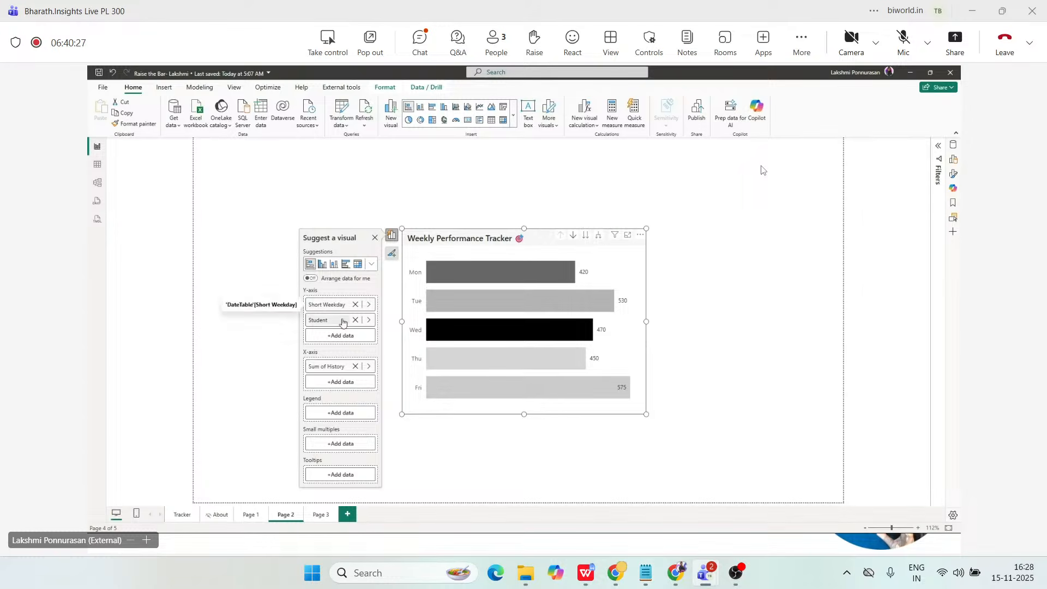
pyautogui.click(585, 235)
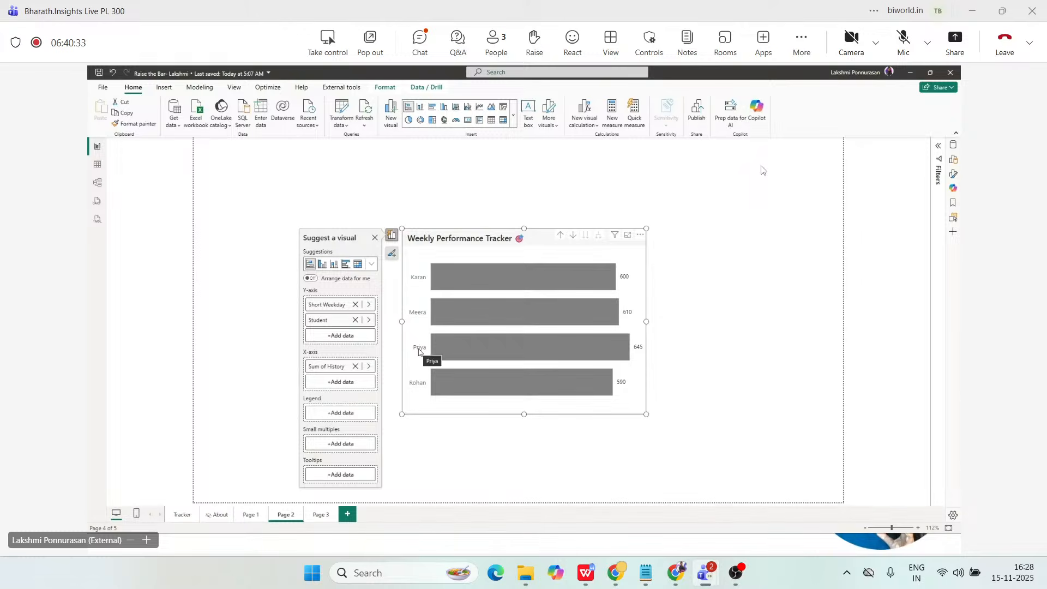
pyautogui.click(560, 237)
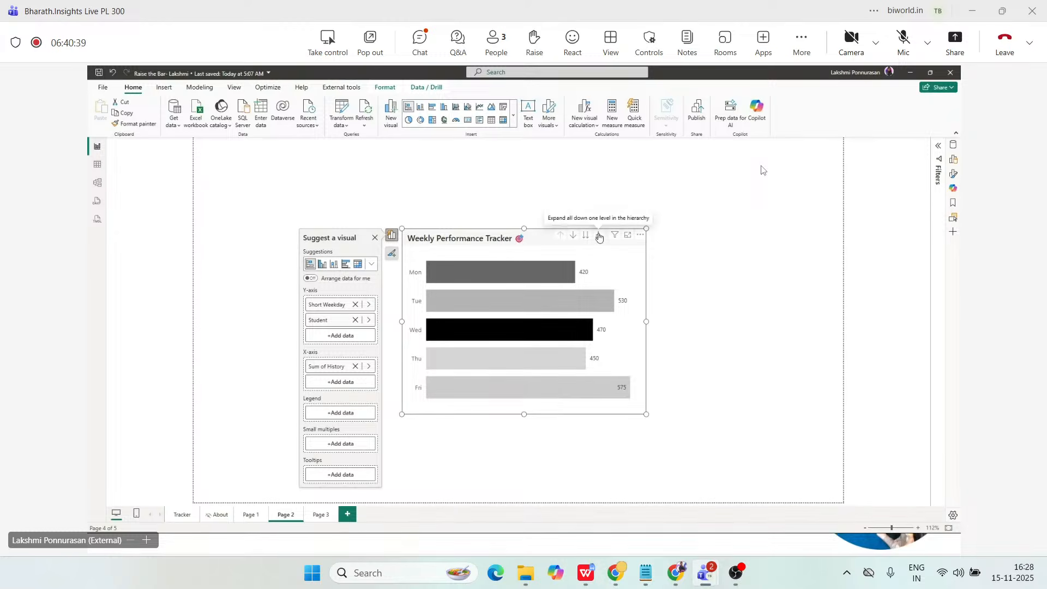
# Expand the weekly chart one level down to weekday and student, and enlarge the chart so all bars fit.
pyautogui.click(600, 236)
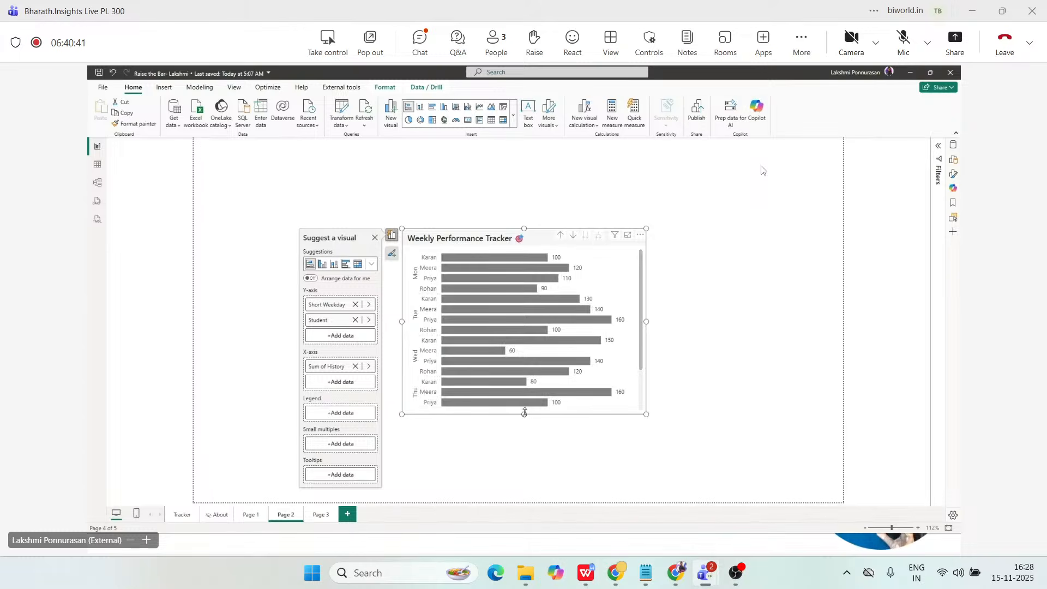
pyautogui.moveTo(524, 414); pyautogui.dragTo(524, 456)
pyautogui.moveTo(524, 228); pyautogui.dragTo(530, 173)
pyautogui.moveTo(648, 313); pyautogui.dragTo(663, 314)
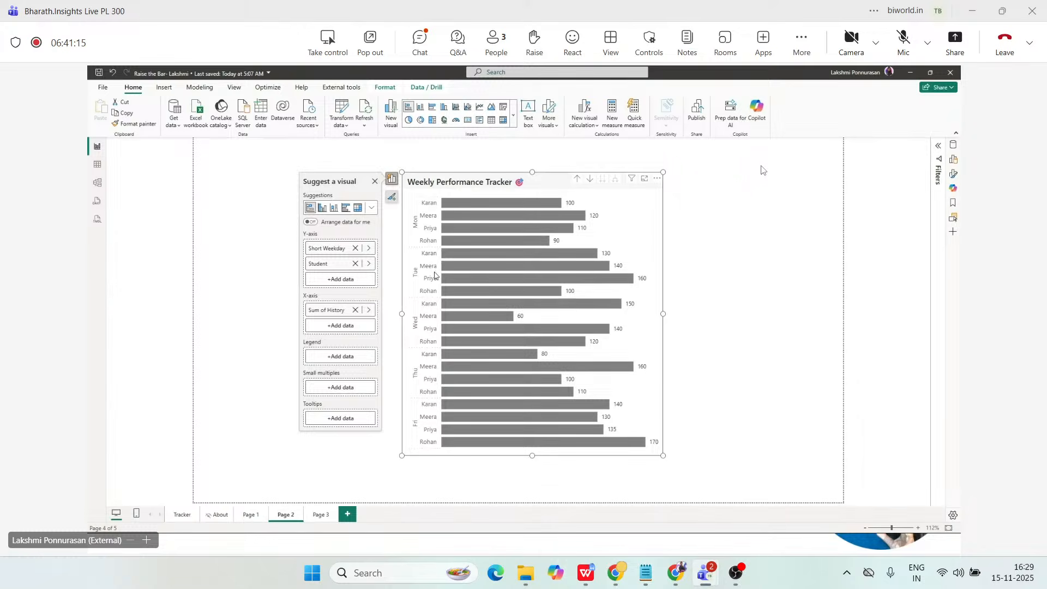
# Compare the weekday, student-only and fully expanded levels of the weekly chart, ending on the expanded hierarchy.
pyautogui.click(577, 178)
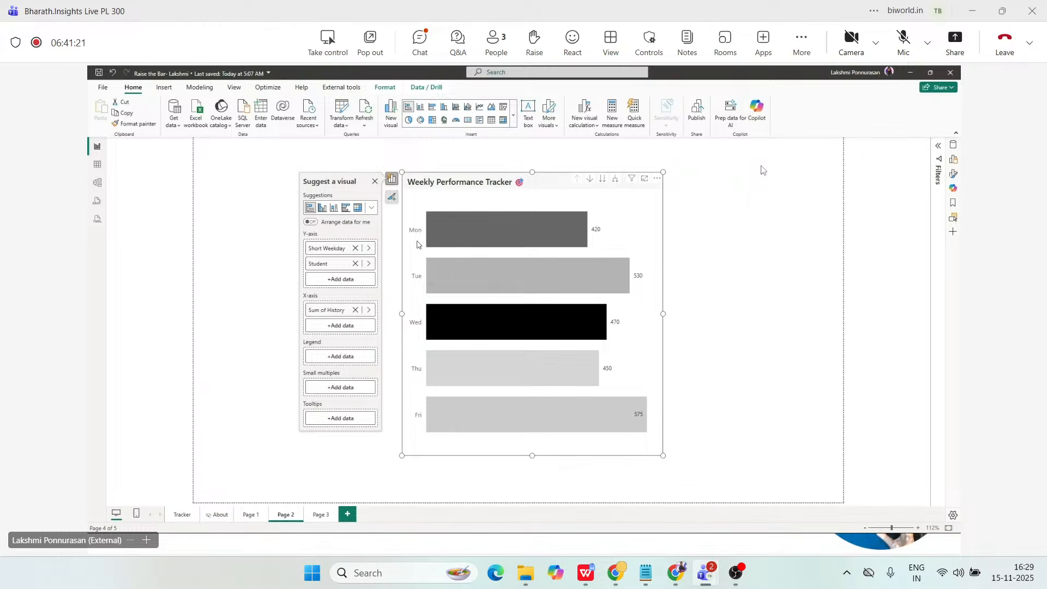
pyautogui.click(602, 179)
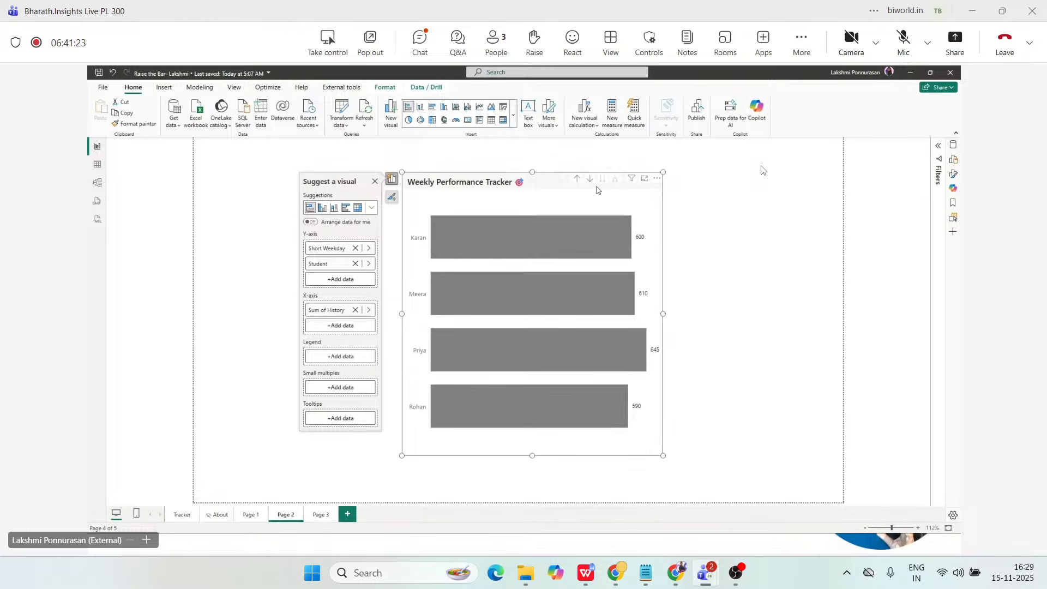
pyautogui.click(578, 181)
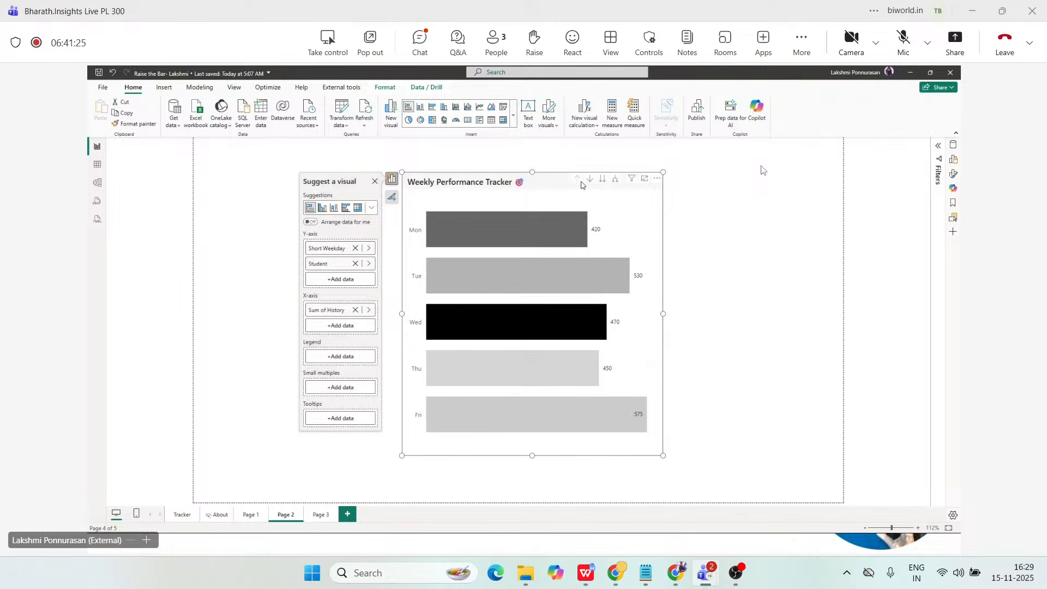
pyautogui.click(616, 182)
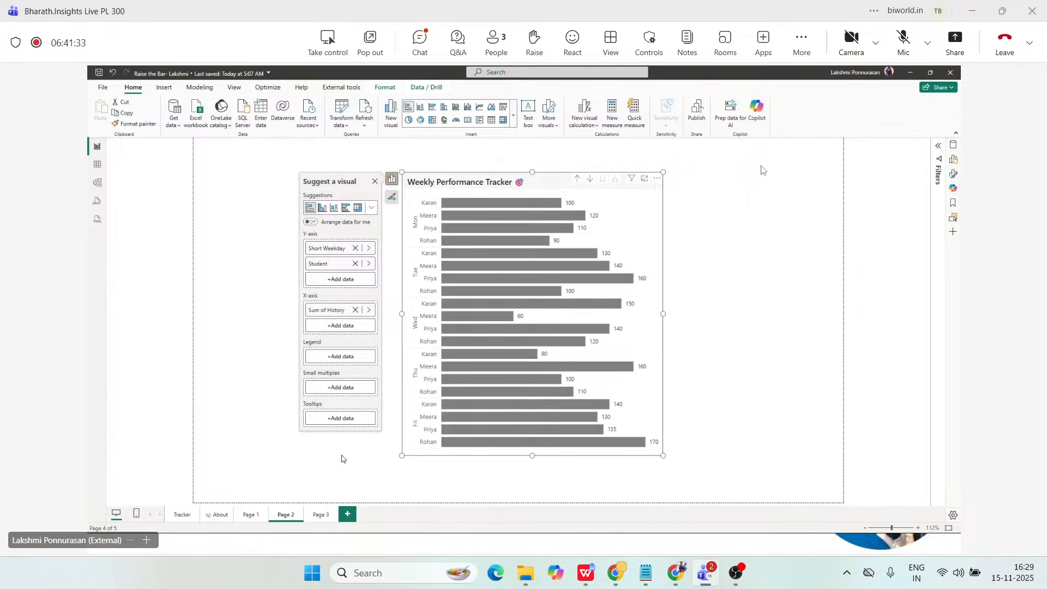
# Review the fields and formatting properties of the student bar chart on Page 3, shifting the chart slightly.
pyautogui.click(682, 291)
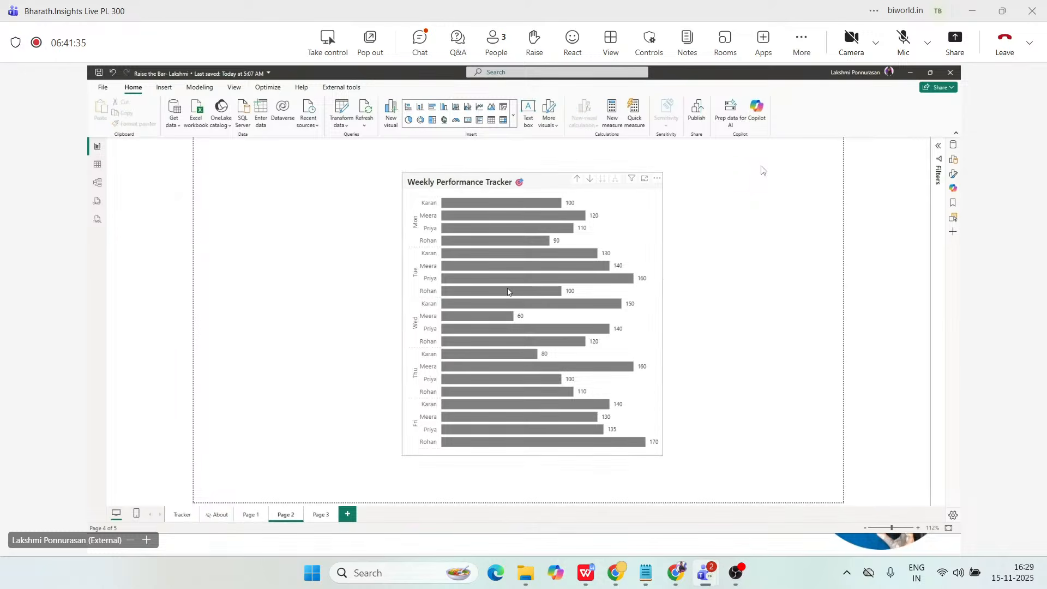
pyautogui.click(322, 516)
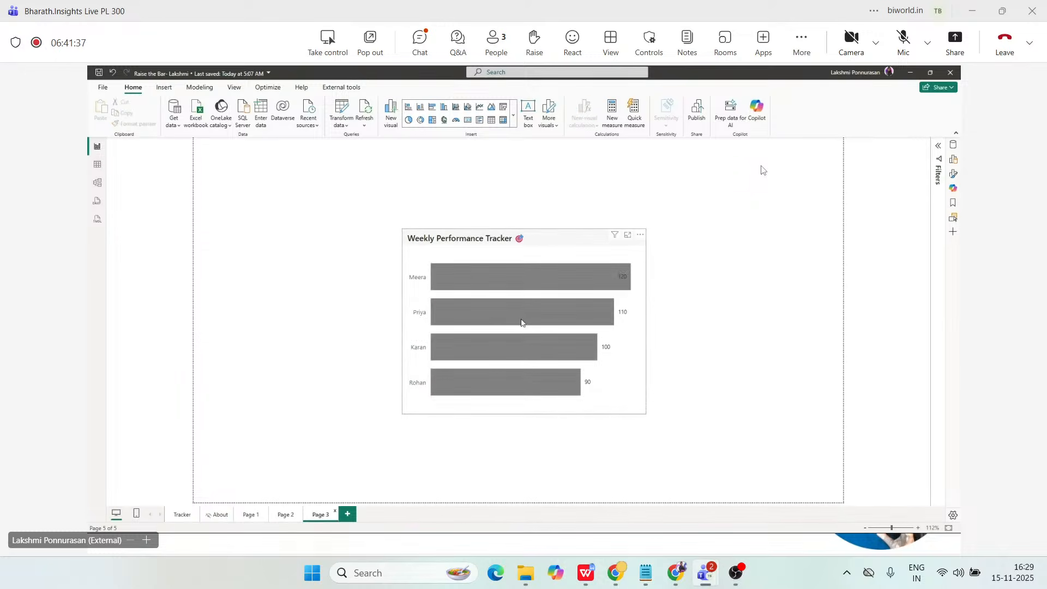
pyautogui.click(518, 256)
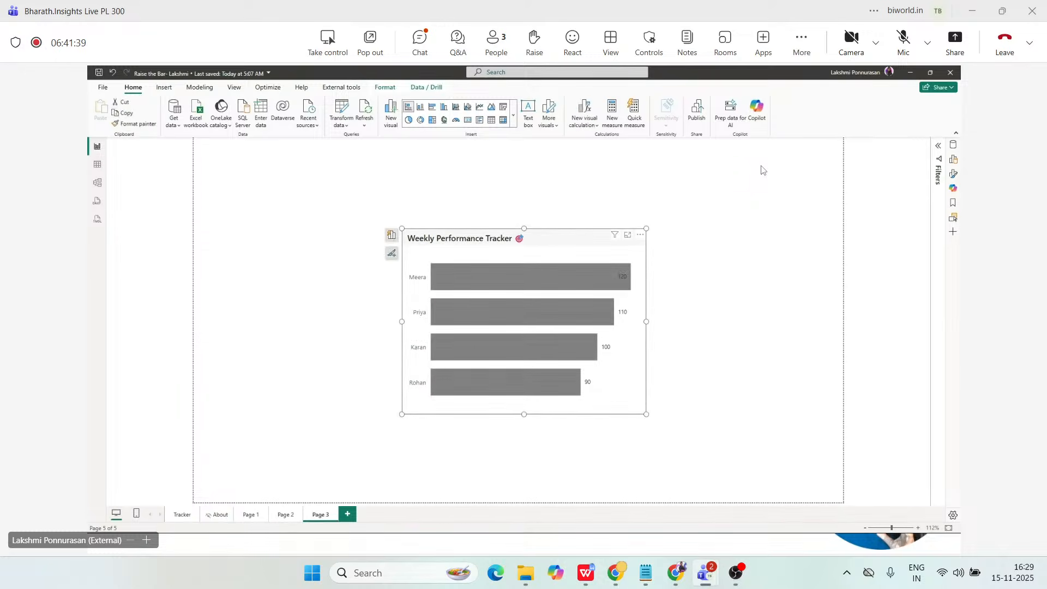
pyautogui.click(951, 159)
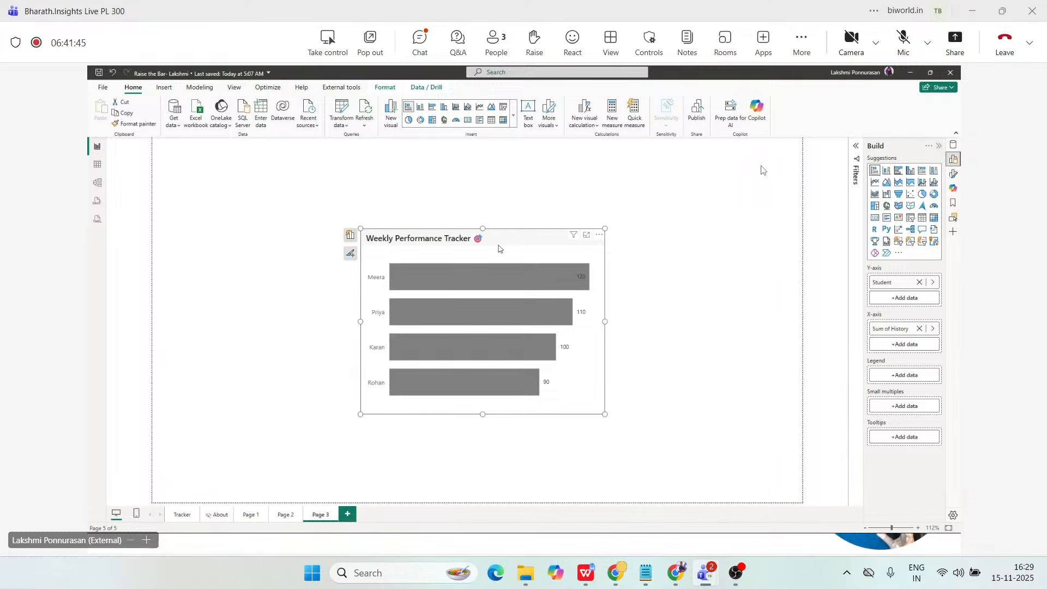
pyautogui.moveTo(499, 249); pyautogui.dragTo(508, 258)
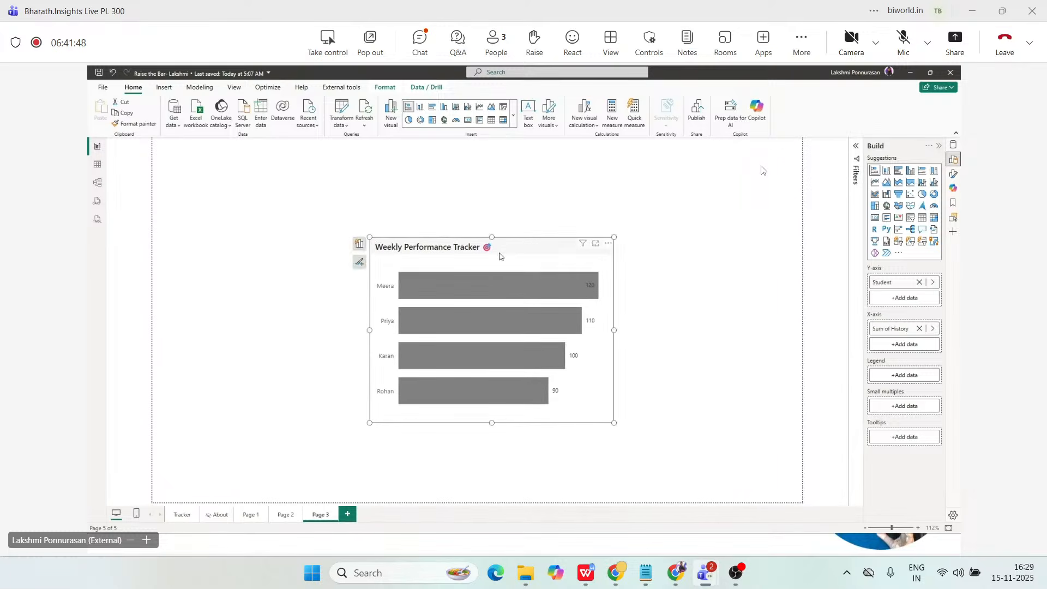
pyautogui.click(953, 173)
pyautogui.click(908, 181)
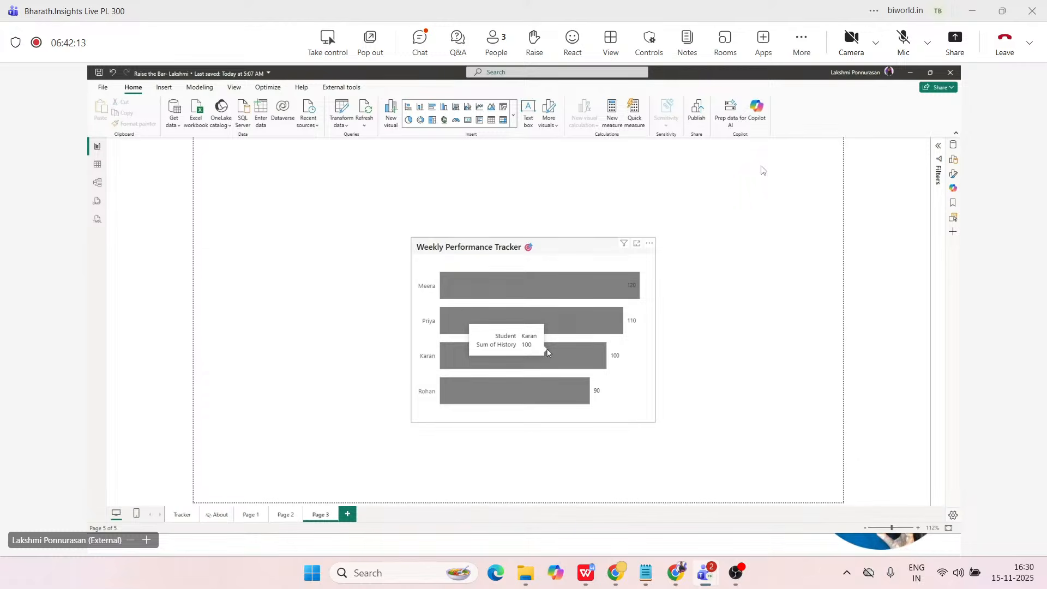
# Set the About page's canvas type to Tooltip and check the info icon on the Tracker page.
pyautogui.click(182, 515)
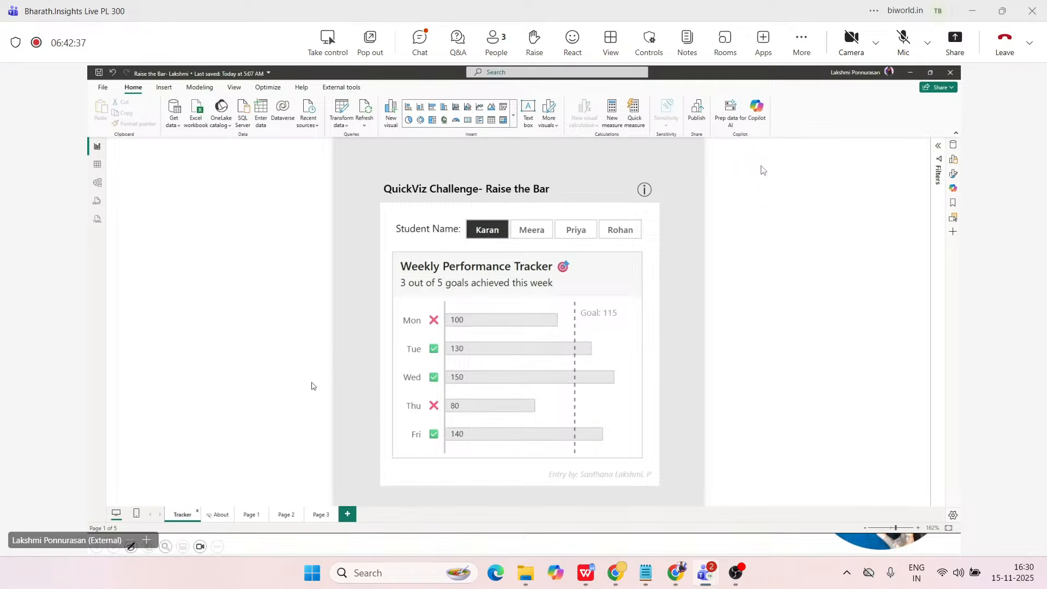
pyautogui.click(211, 516)
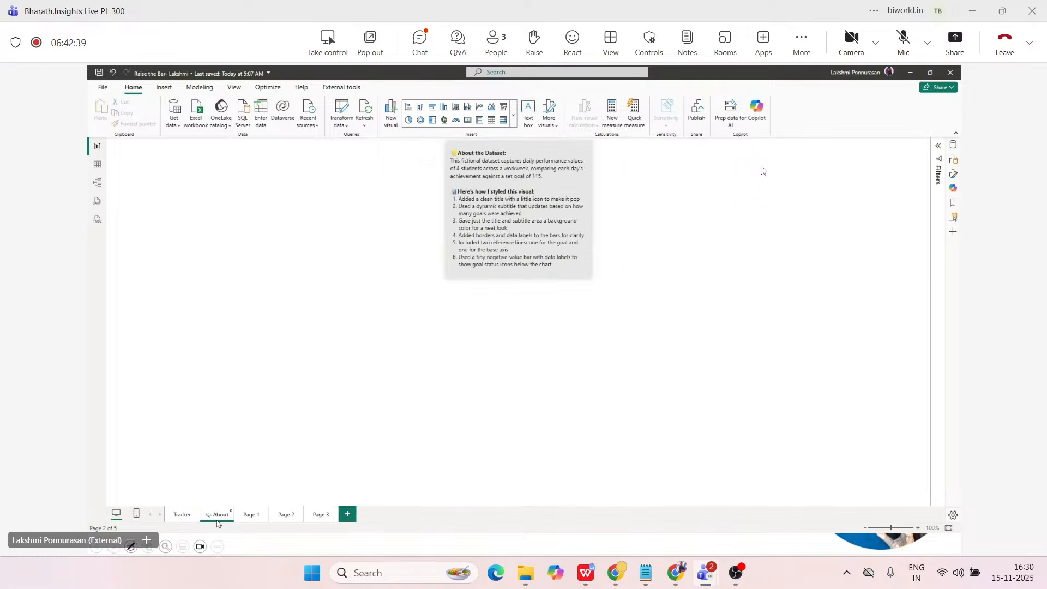
pyautogui.click(953, 173)
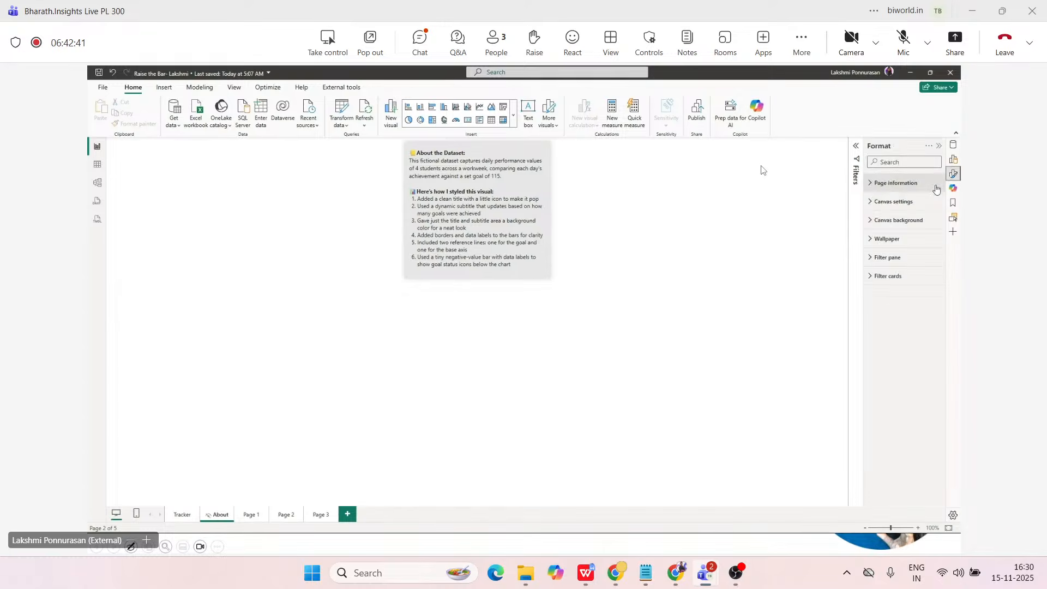
pyautogui.click(899, 203)
pyautogui.click(902, 232)
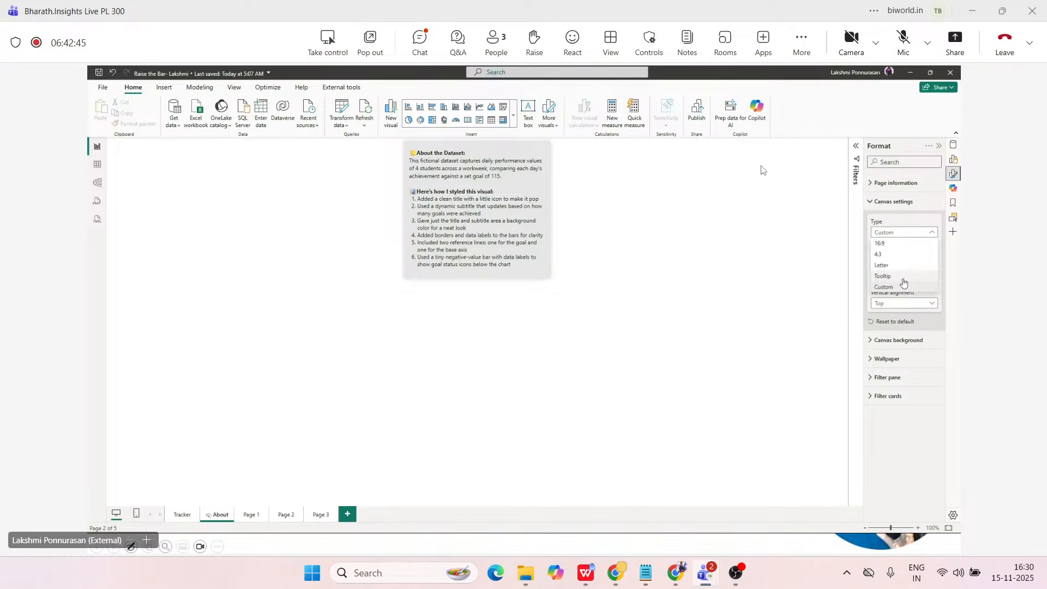
pyautogui.click(903, 278)
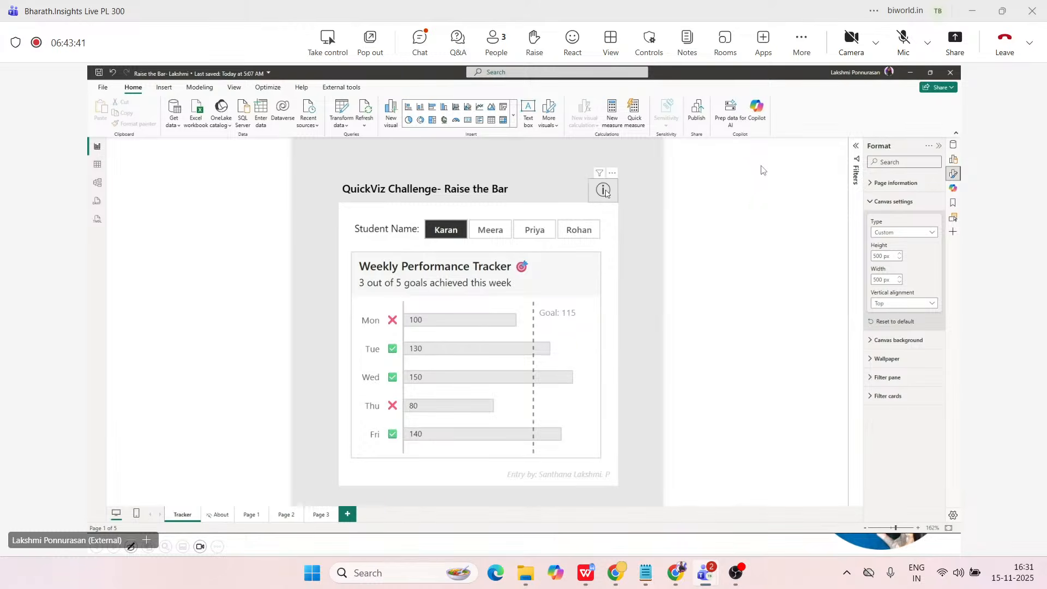
pyautogui.moveTo(605, 191)
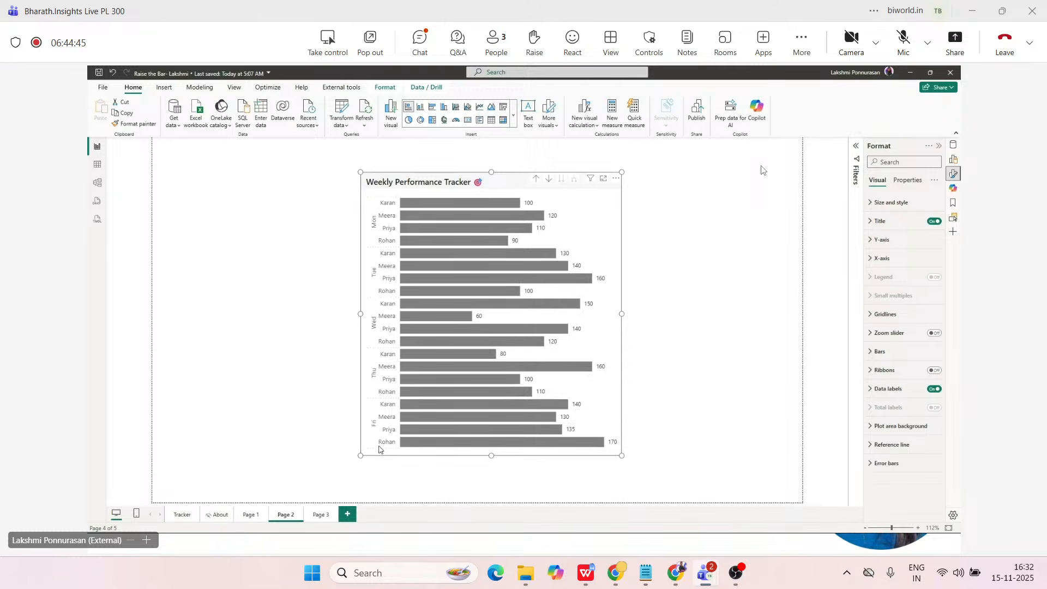
# Drill the expanded weekly chart on Page 2 back up to the weekday level.
pyautogui.click(536, 180)
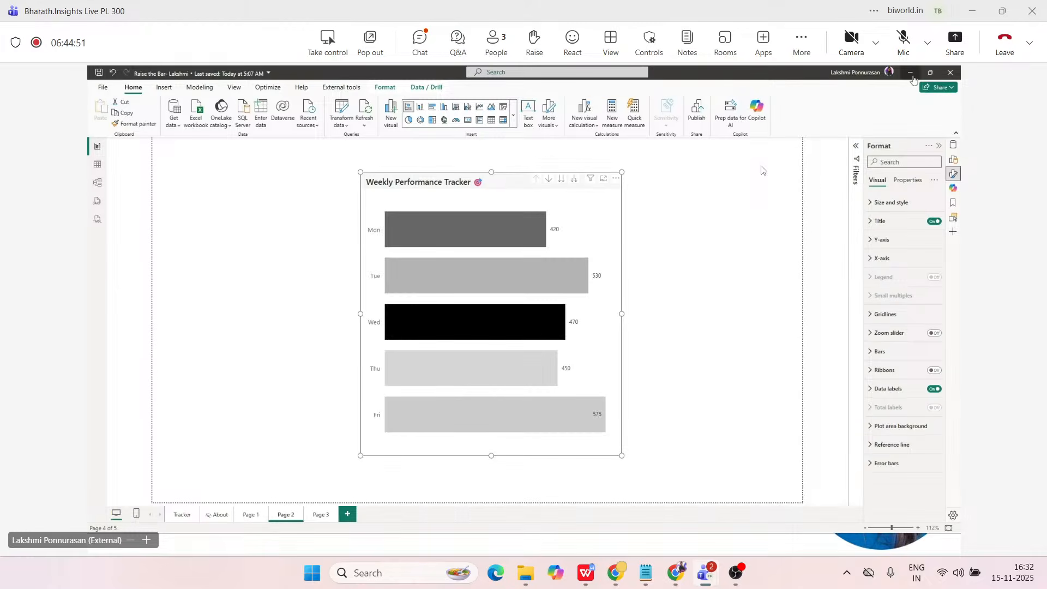